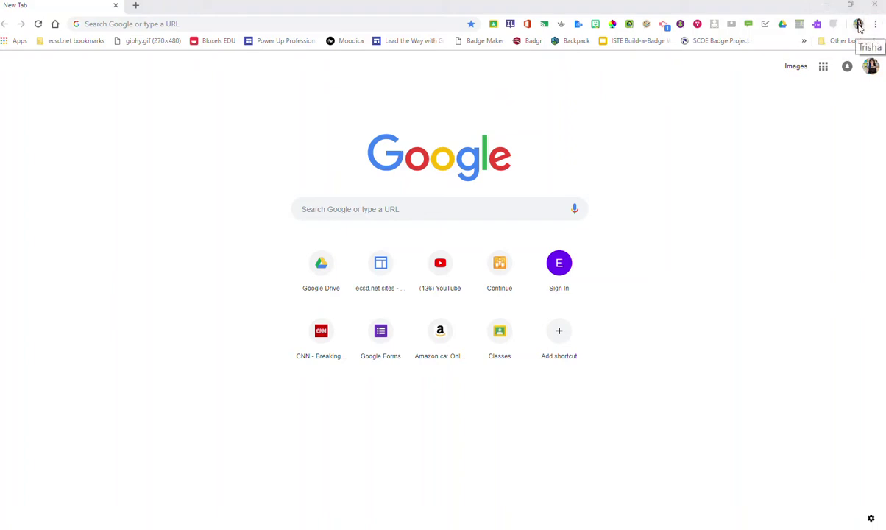
- Check the browser profile menu, then open the ecsd.net bookmarks folder
left_click(858, 26)
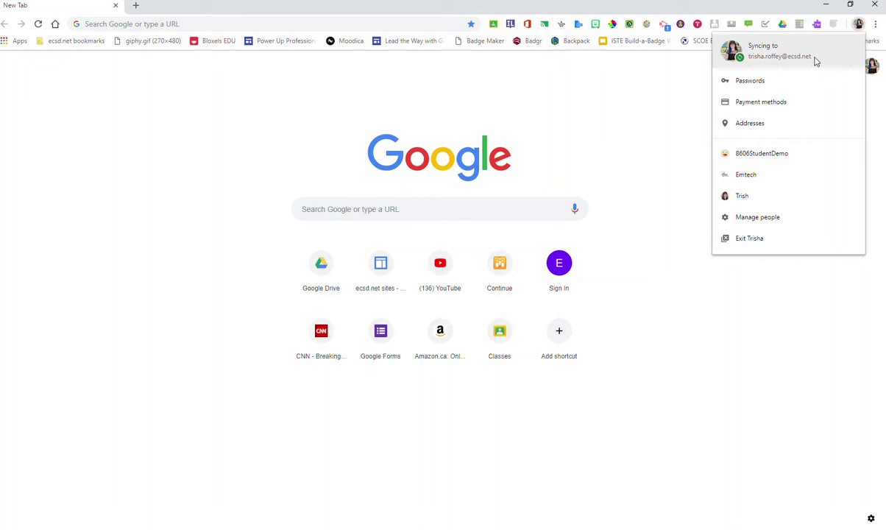
left_click(188, 145)
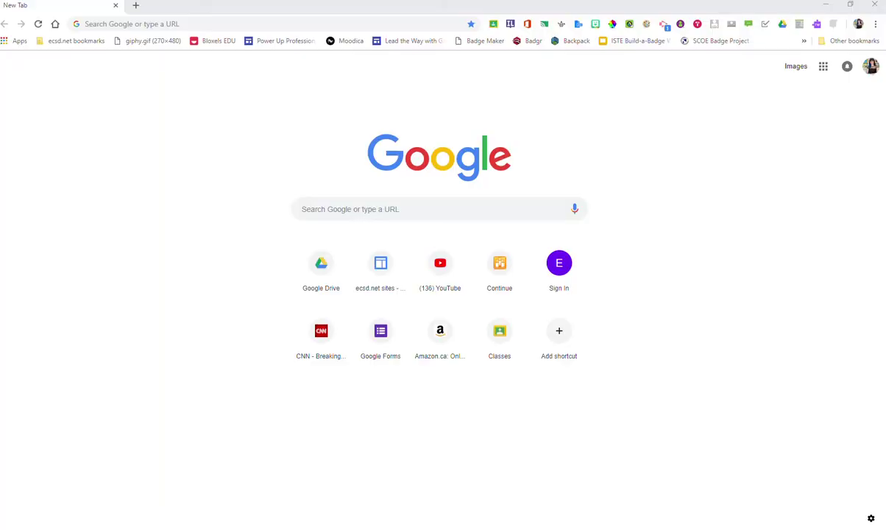
left_click(80, 42)
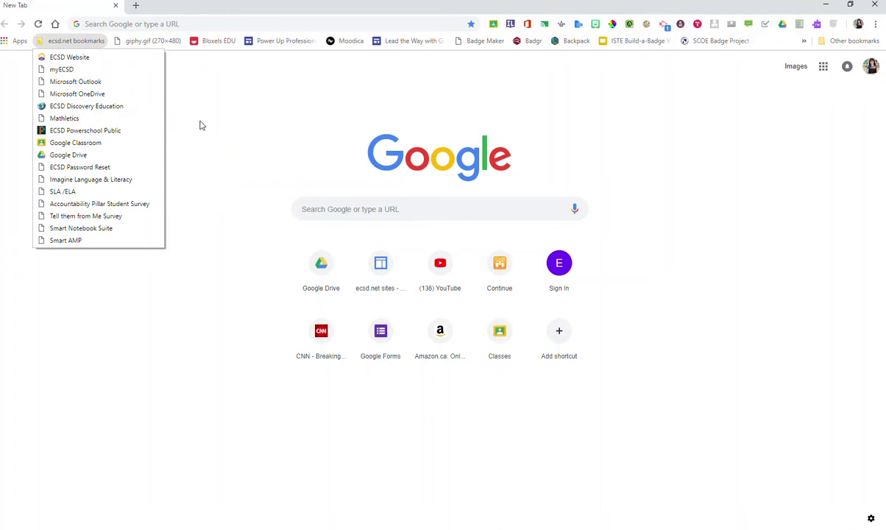
- Go to classroom.google.com/h by accepting the 'cl' address-bar suggestion
left_click(165, 27)
type("c")
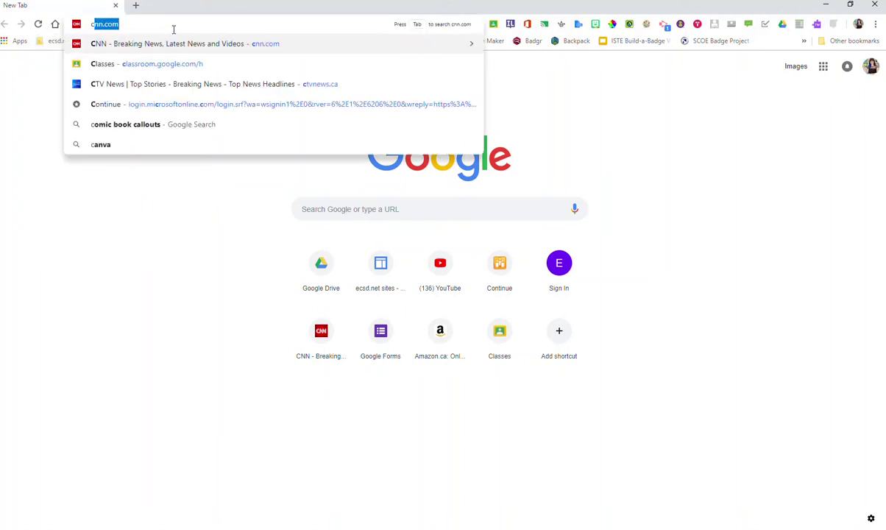
type("l")
key("Return")
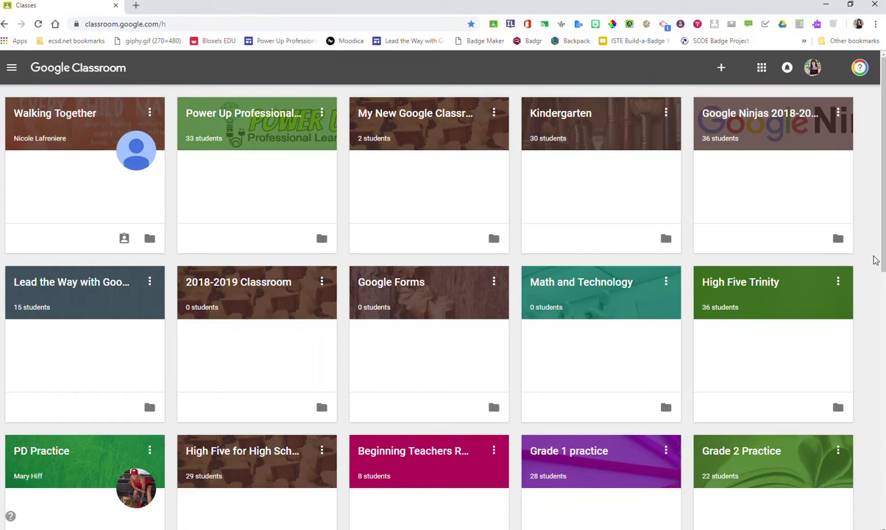
scroll(875, 261, "down", 8)
scroll(873, 259, "up", 8)
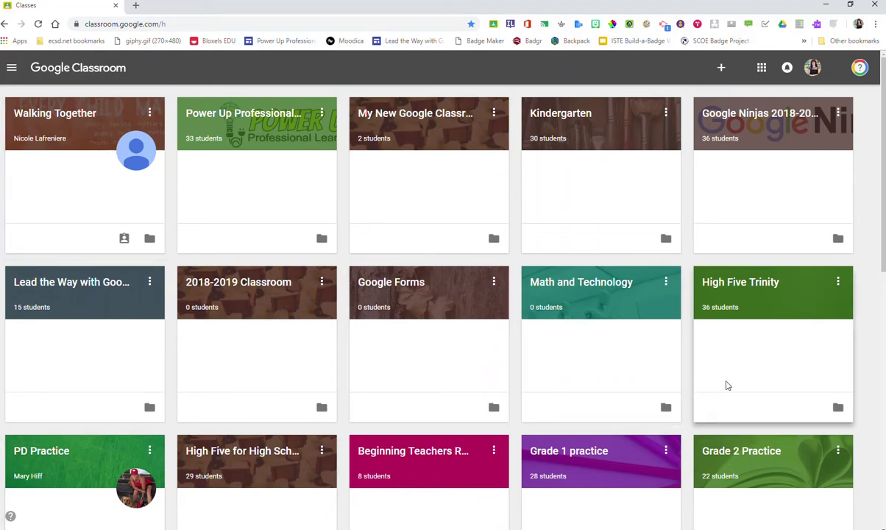
scroll(742, 386, "down", 6)
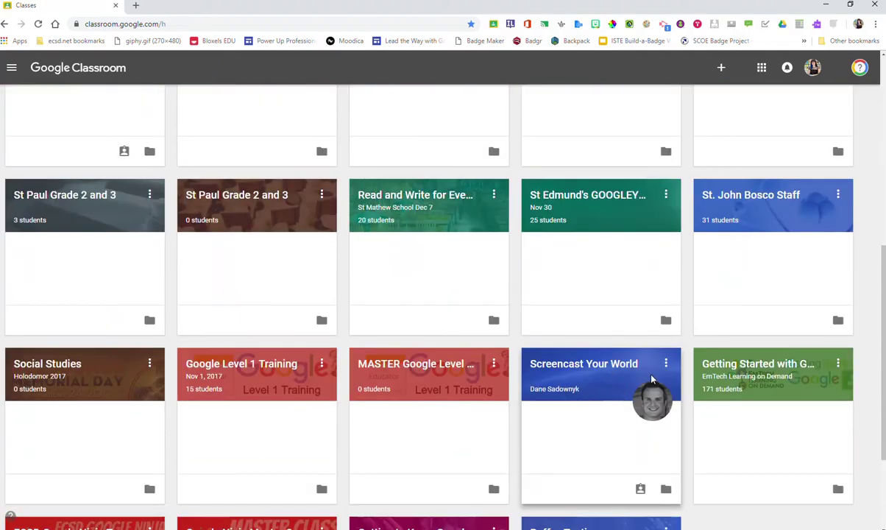
scroll(633, 371, "up", 6)
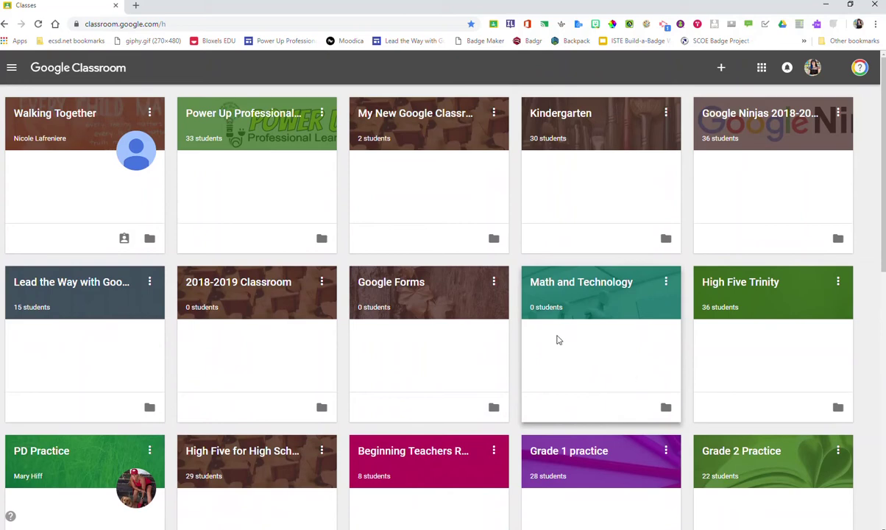
- Start a new class through the + menu's Create class option
left_click(722, 68)
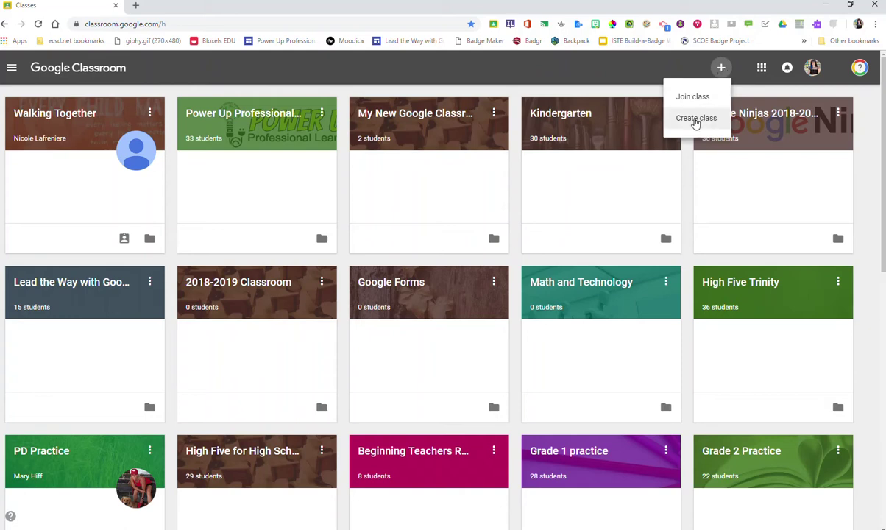
left_click(695, 120)
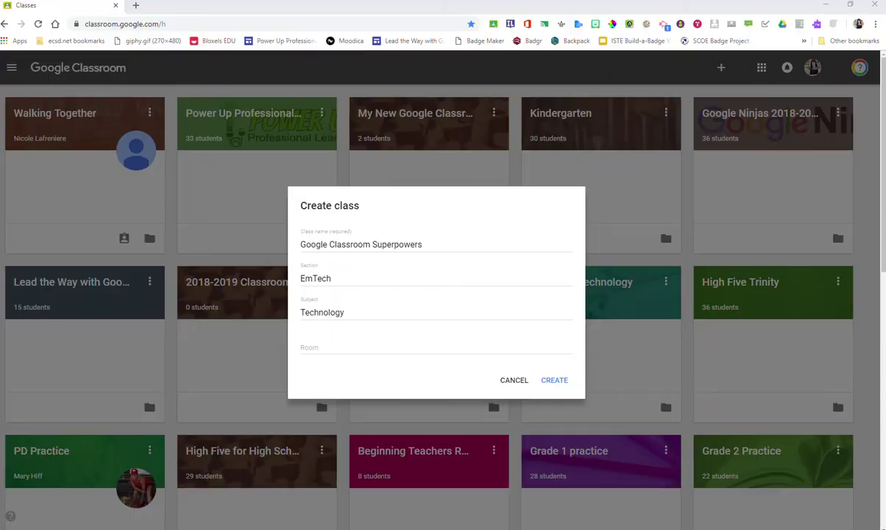
- Create Google Classroom Superpowers and apply the teal chalkboard image as its class theme
left_click(556, 380)
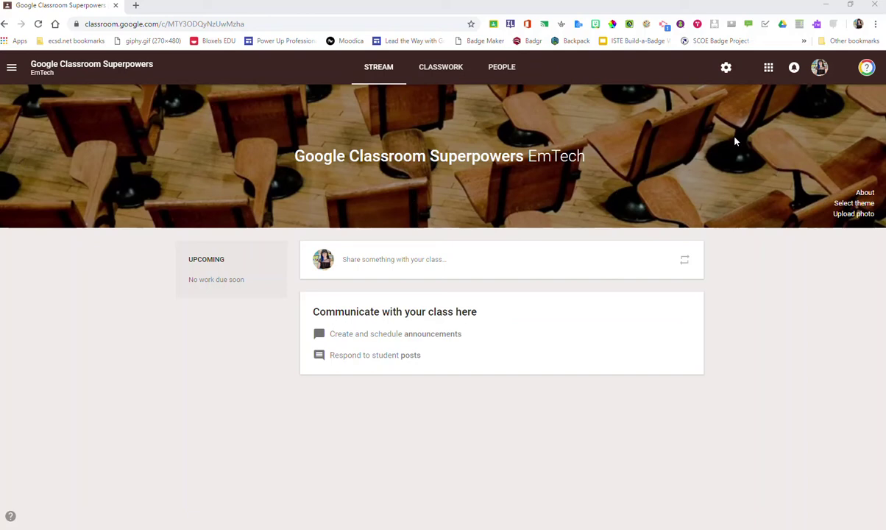
left_click(853, 203)
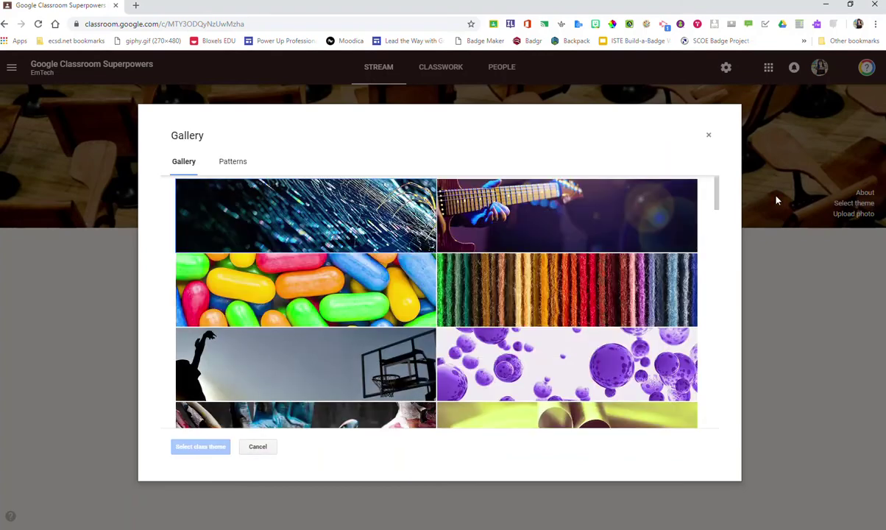
scroll(642, 318, "down", 15)
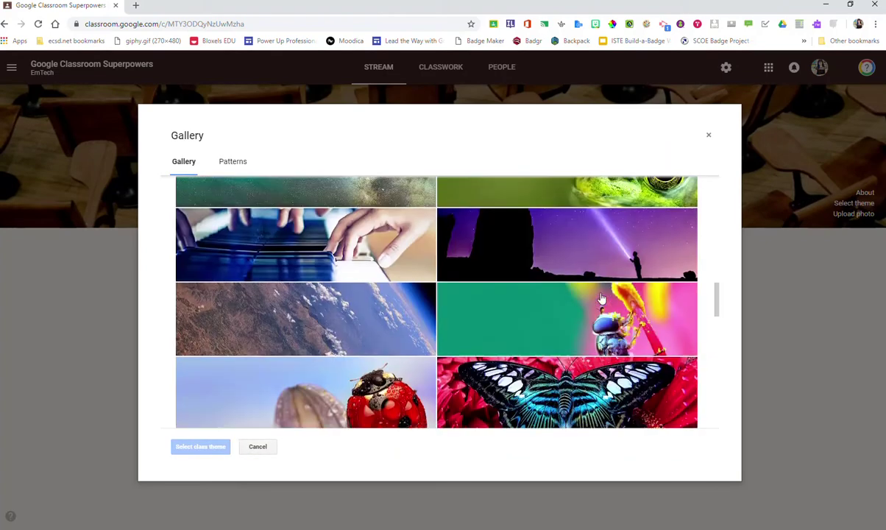
scroll(642, 318, "down", 10)
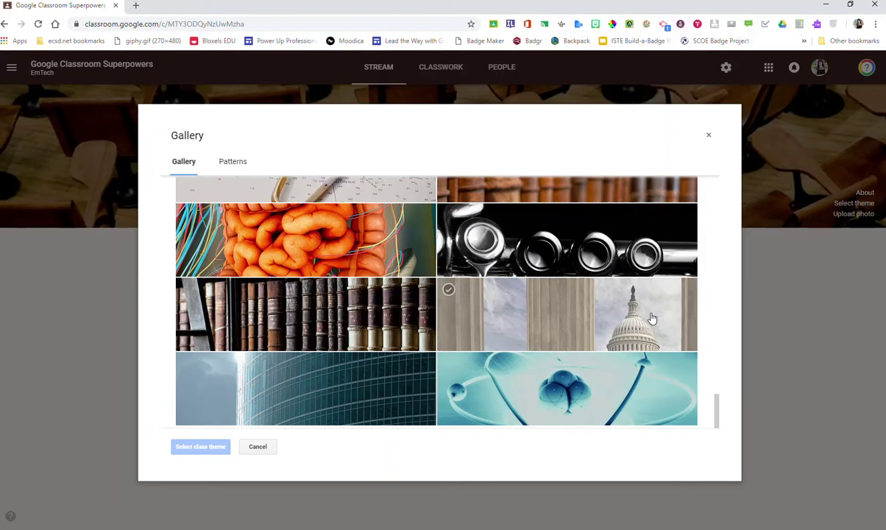
scroll(651, 318, "up", 5)
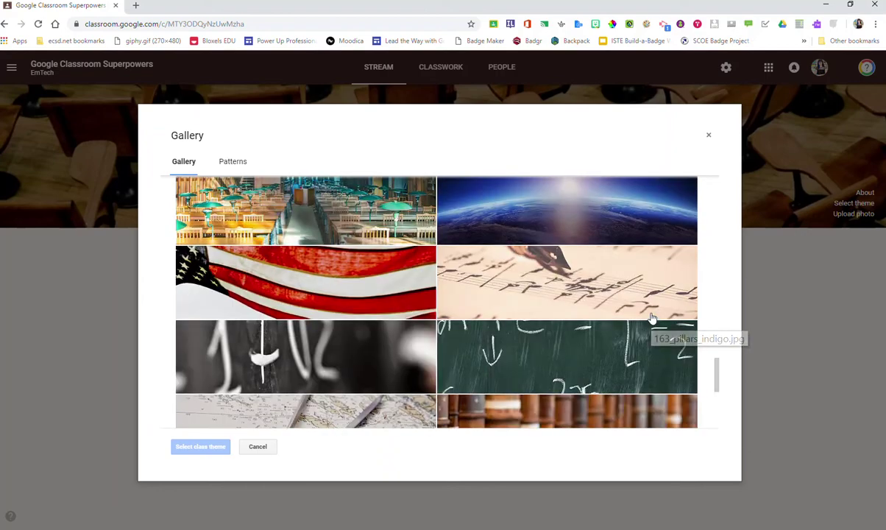
left_click(577, 353)
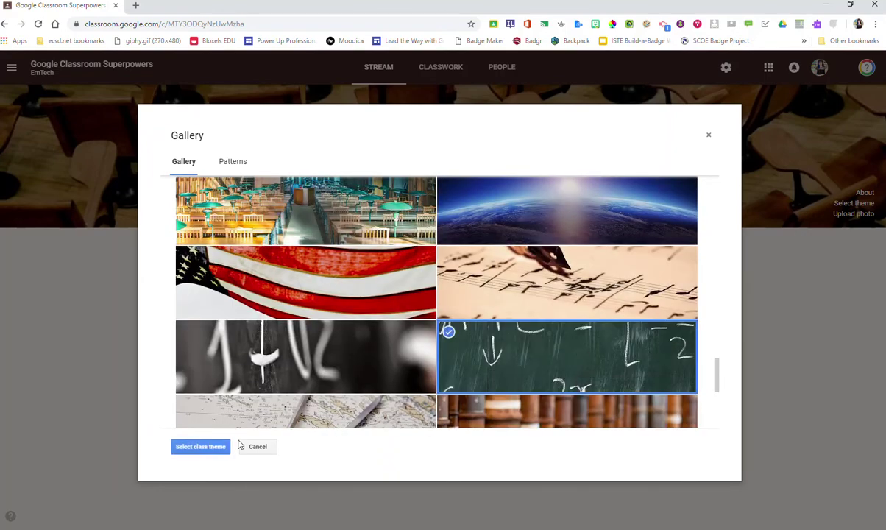
left_click(198, 449)
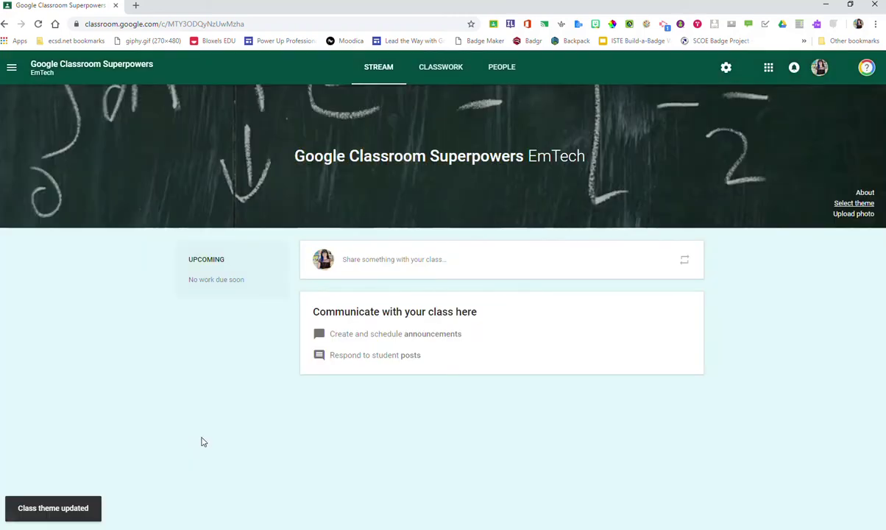
left_click(854, 214)
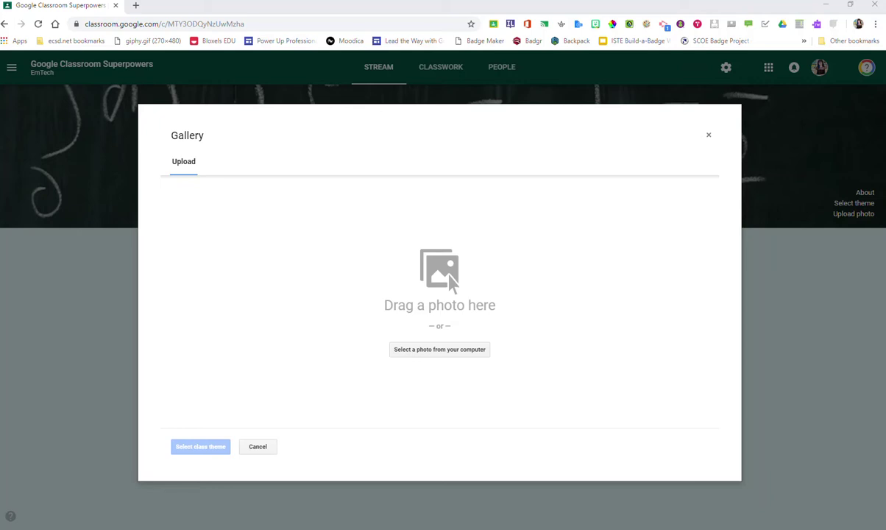
left_click(251, 448)
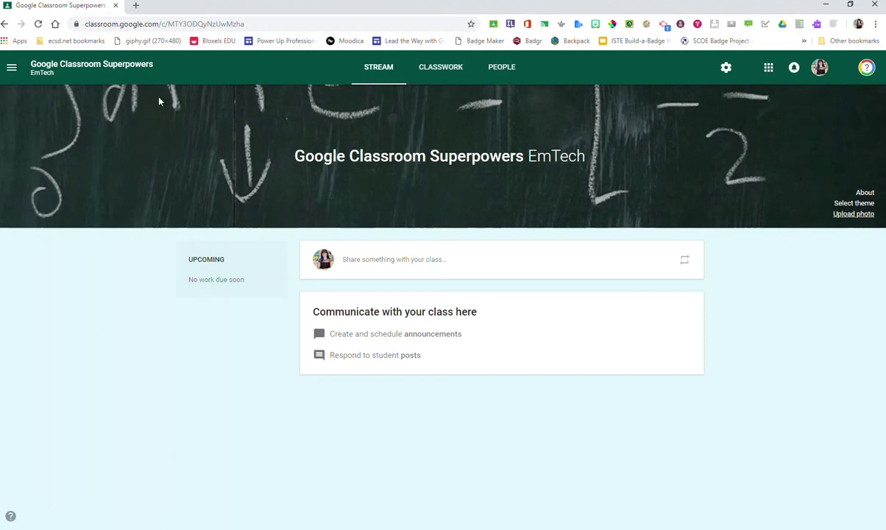
- Return to Classes through the main menu, then open and dismiss Walking Together's options
left_click(12, 70)
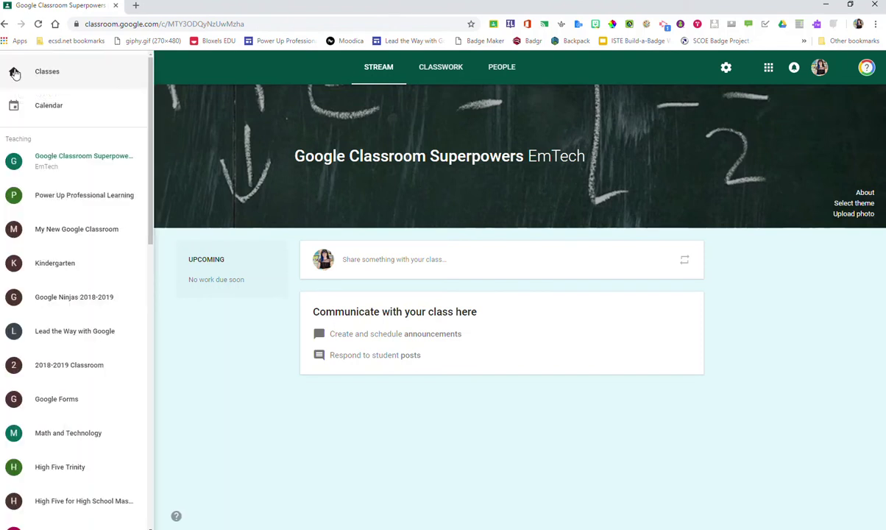
scroll(61, 203, "down", 5)
scroll(59, 212, "down", 4)
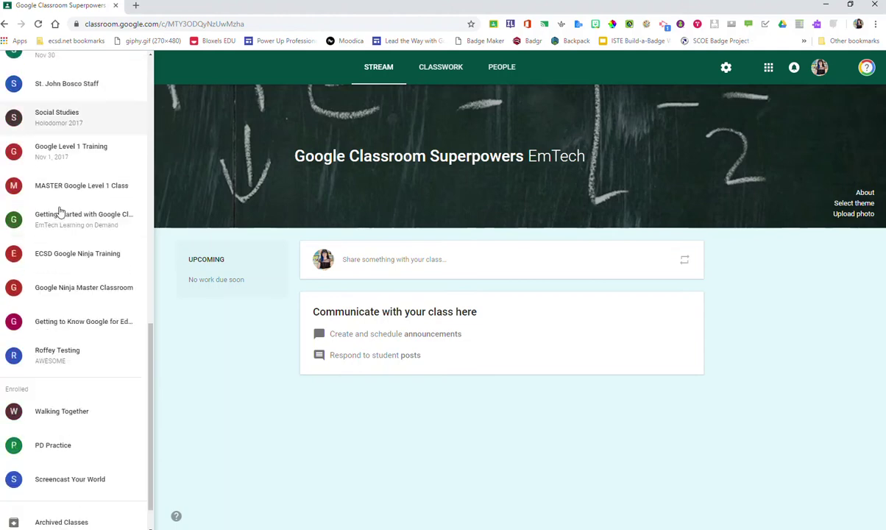
scroll(53, 222, "up", 9)
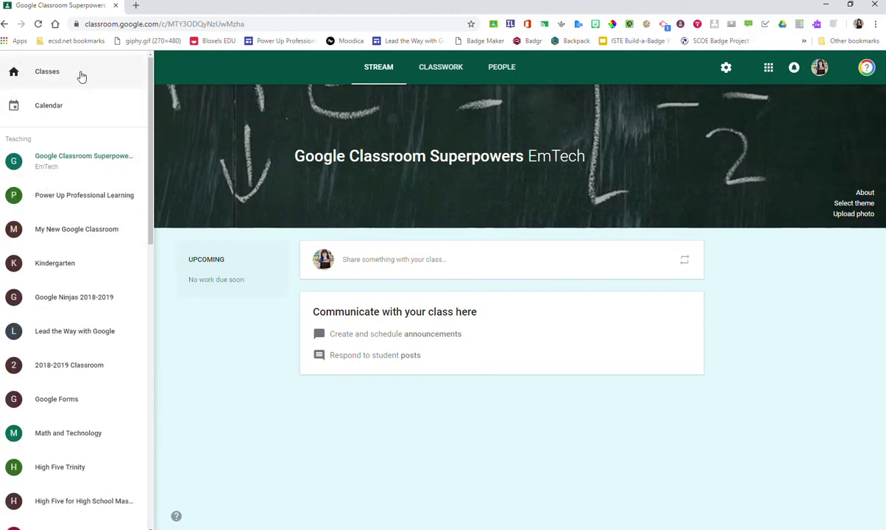
left_click(47, 73)
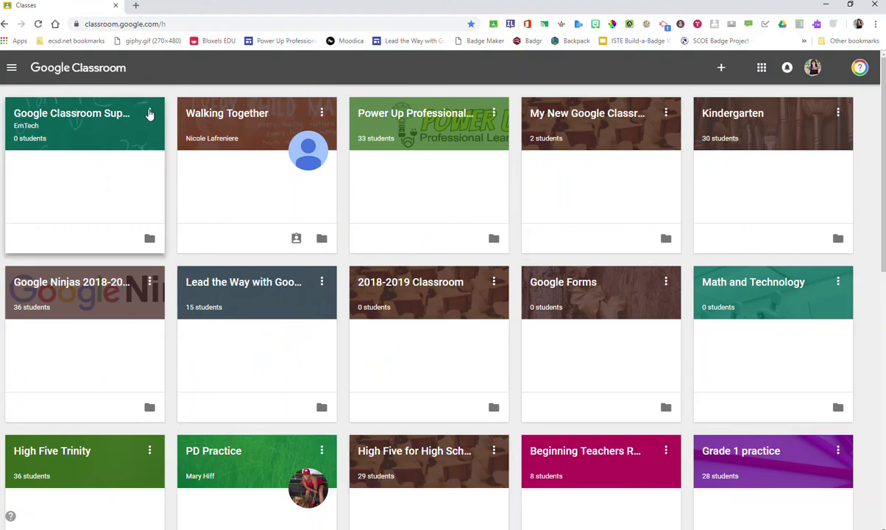
left_click(323, 113)
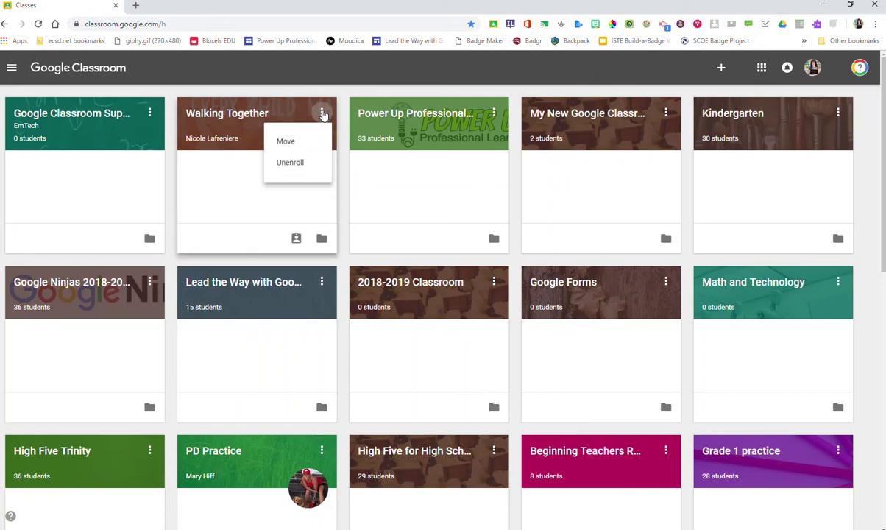
left_click(495, 115)
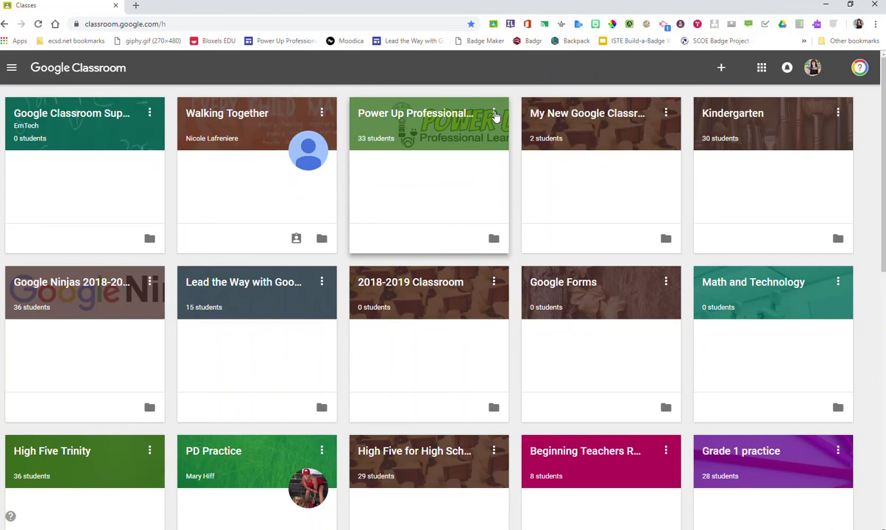
- Move the Power Up Professional Learning card to the beginning of the grid
left_click(495, 116)
left_click(458, 142)
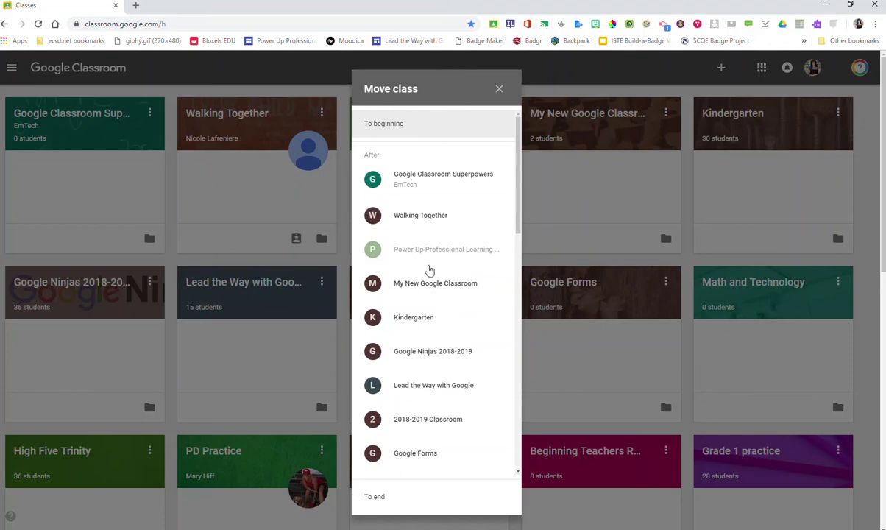
left_click(400, 124)
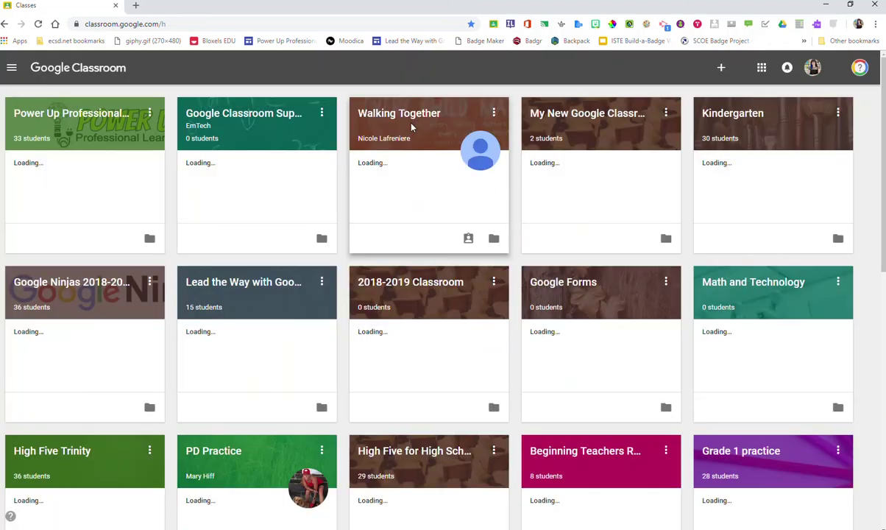